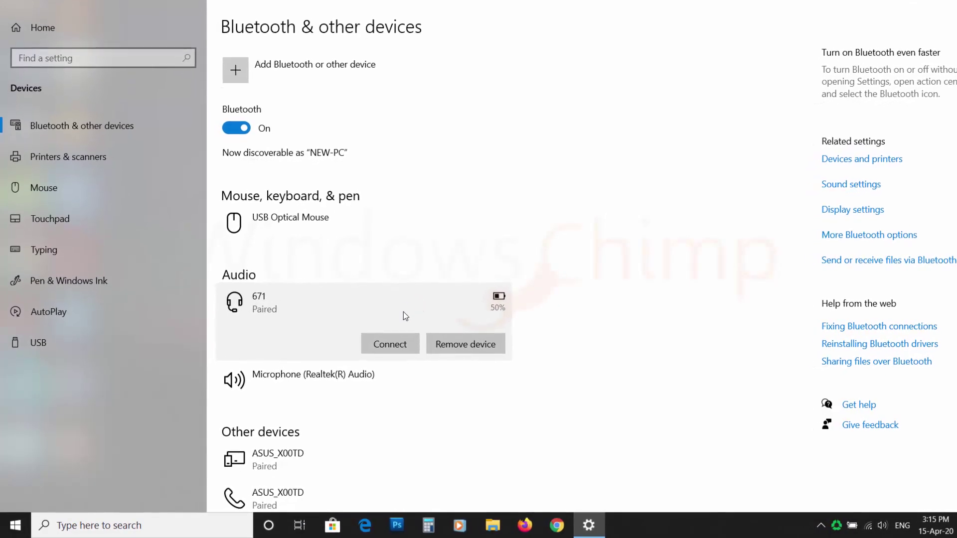
Connect the paired 671 headset from the Bluetooth & other devices page.
click(395, 344)
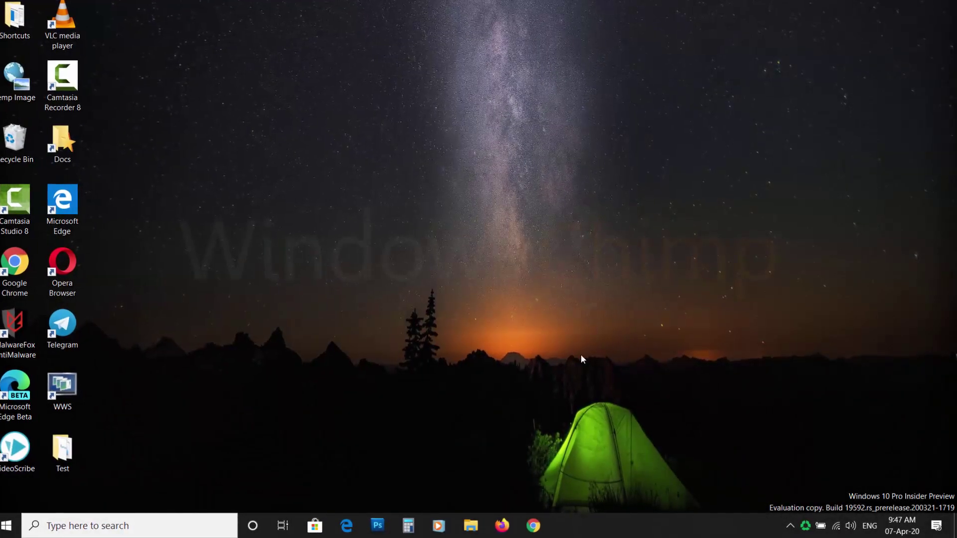
Switch Bluetooth on with the Action Center quick action tile.
click(935, 526)
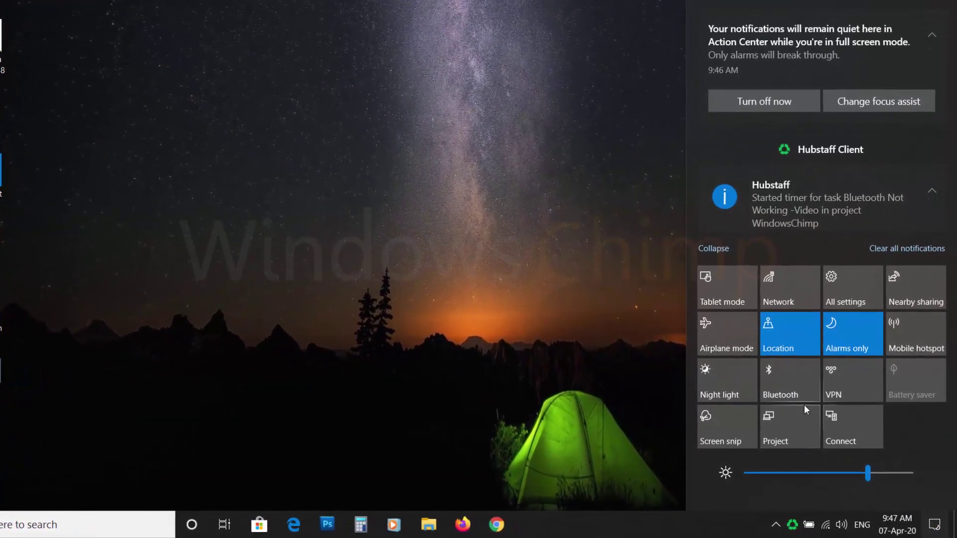
click(783, 386)
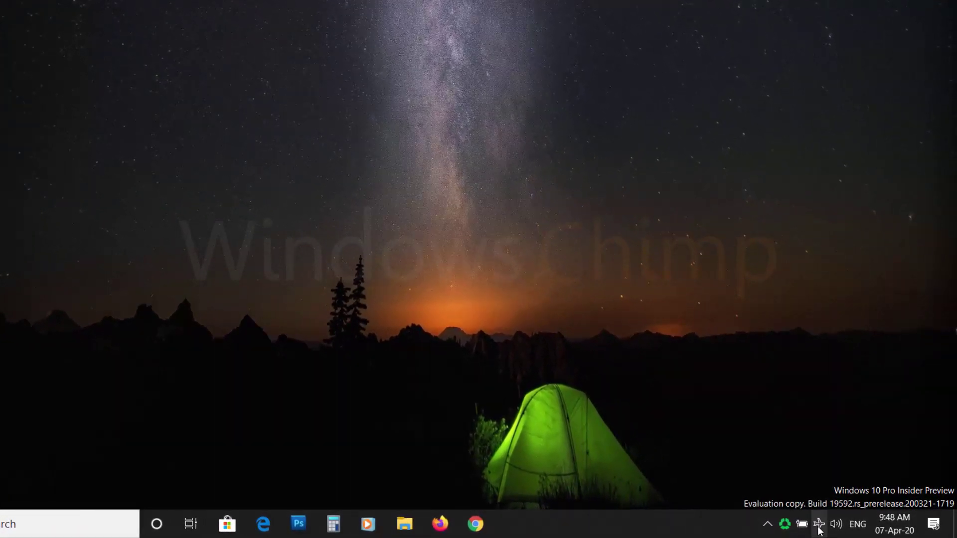
Turn airplane mode off from the network tray flyout.
click(815, 526)
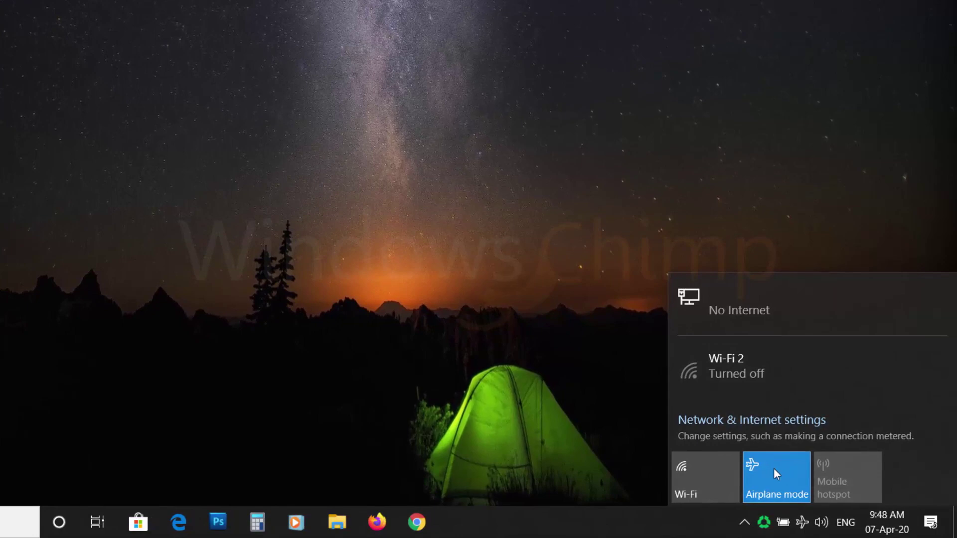
click(774, 469)
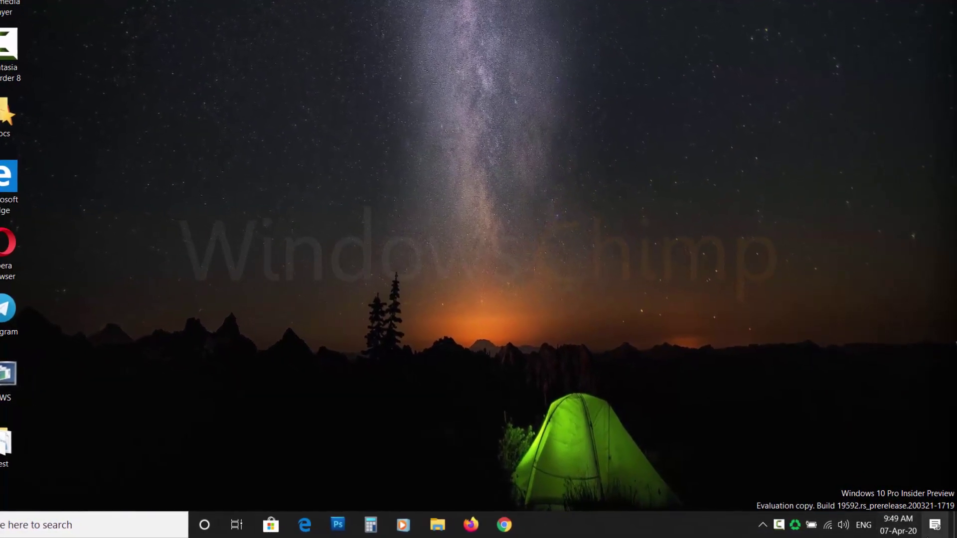
Toggle the Bluetooth quick action tile off and then back on in Action Center.
click(934, 526)
click(503, 237)
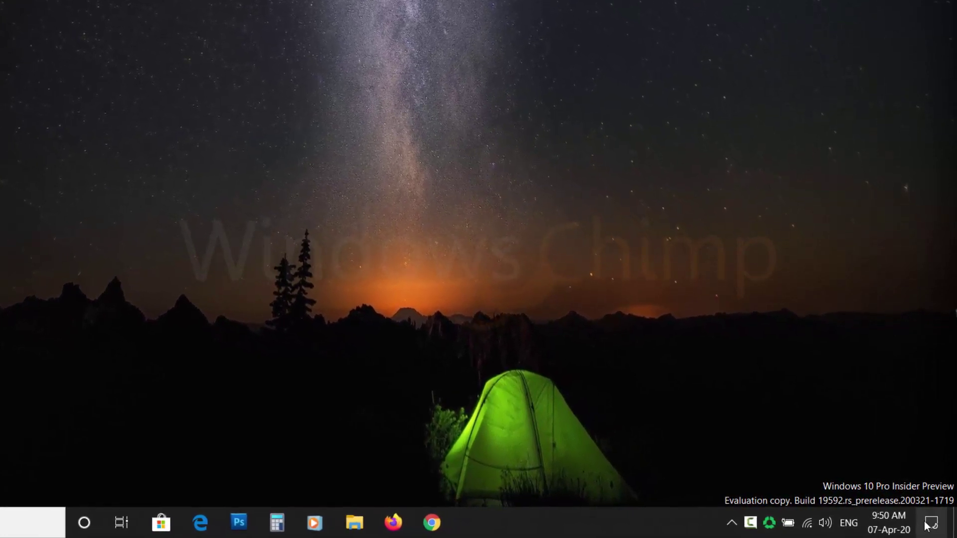
click(926, 526)
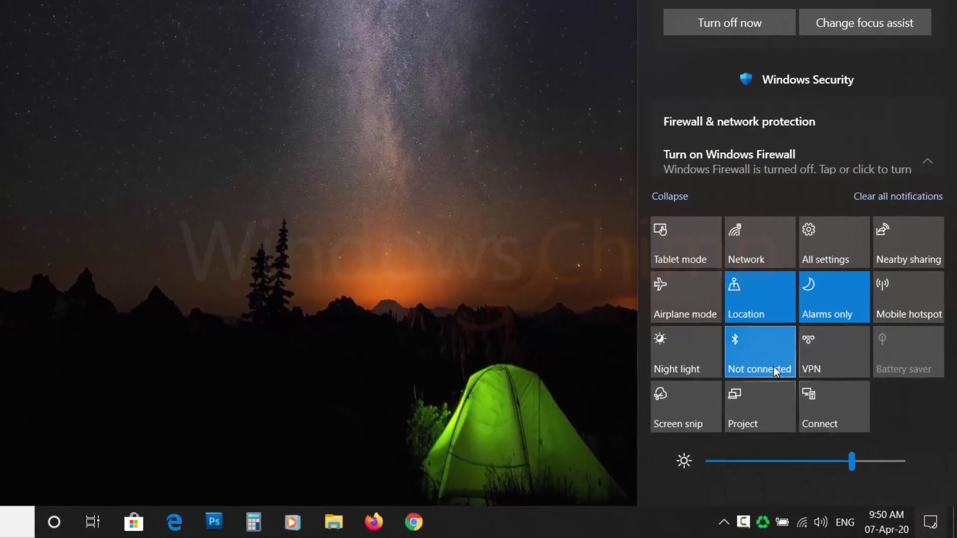
click(773, 355)
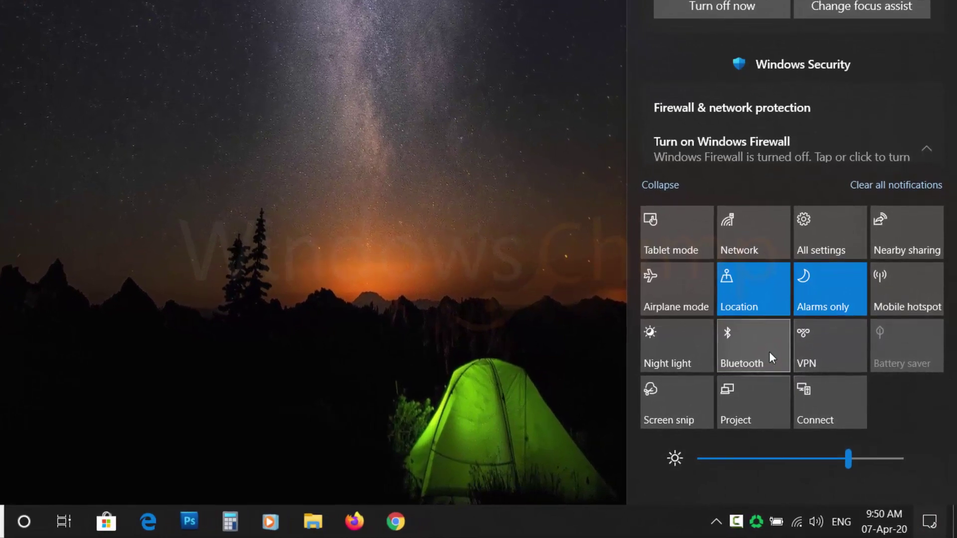
click(769, 351)
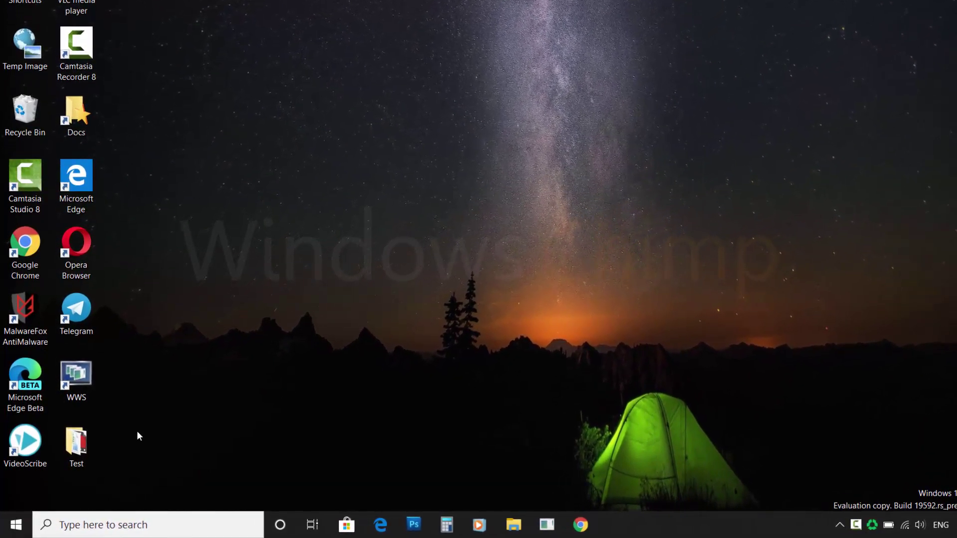
click(14, 527)
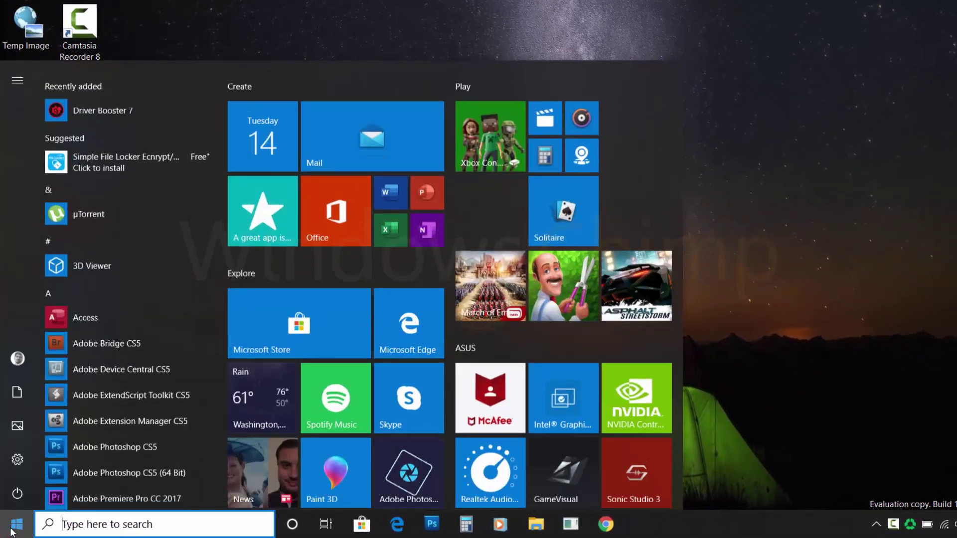
click(22, 493)
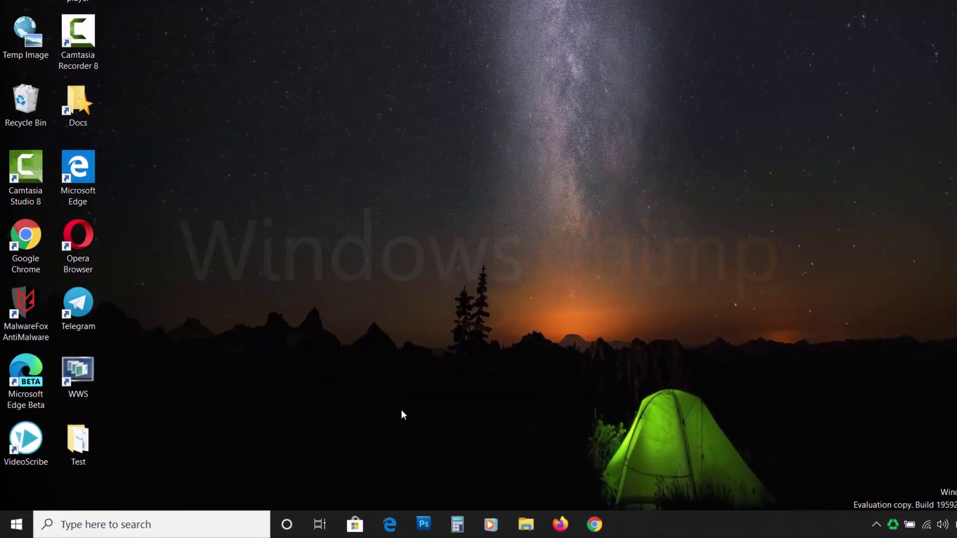
Open Device Manager from search and expand the Bluetooth category.
click(199, 523)
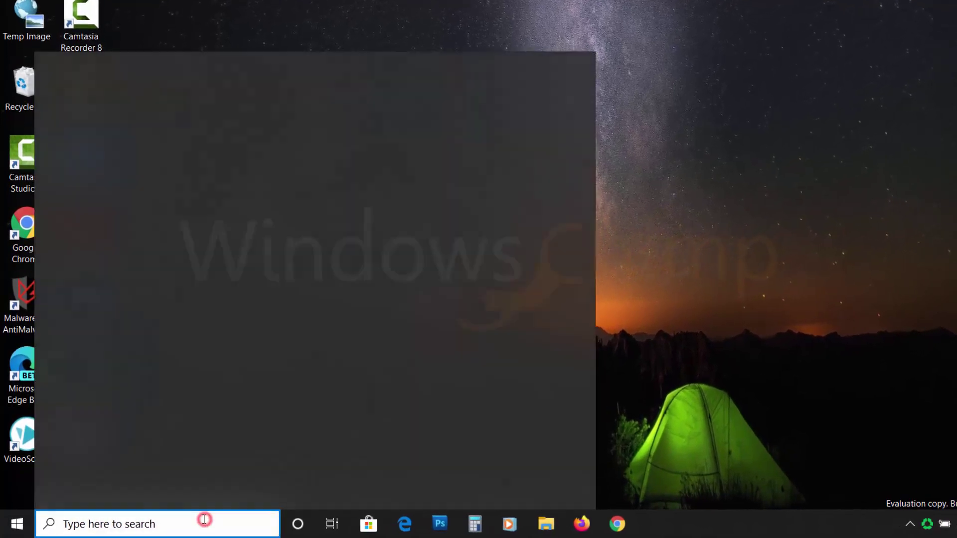
text(device manager)
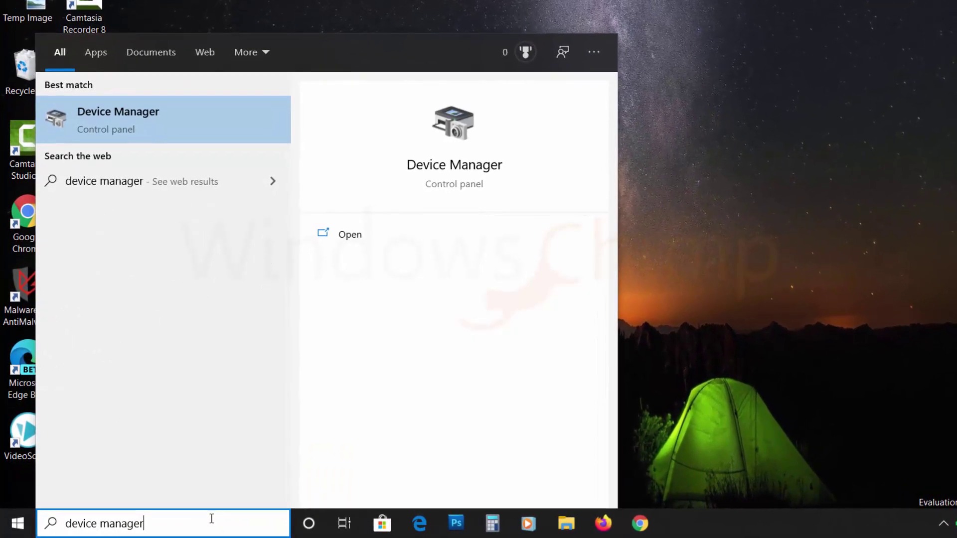
click(213, 109)
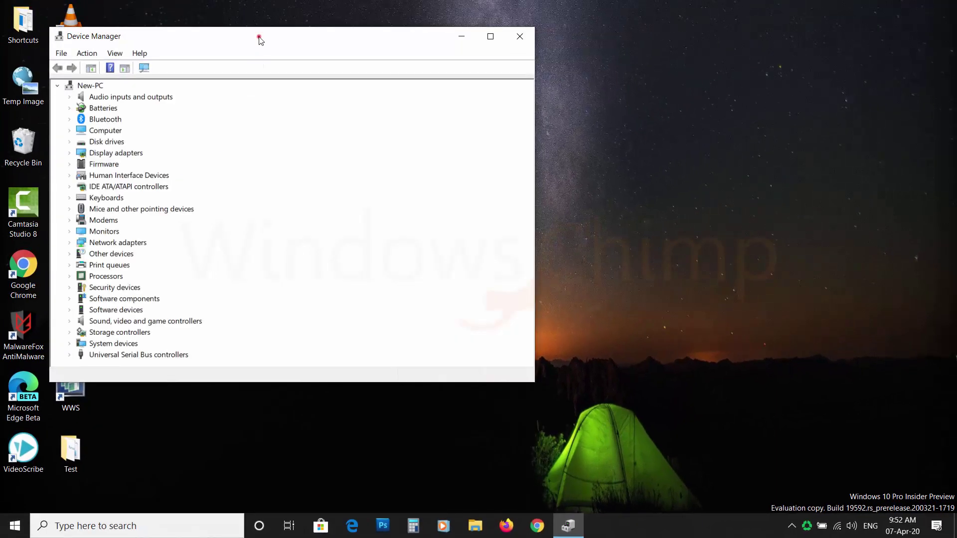
drag(258, 36, 498, 72)
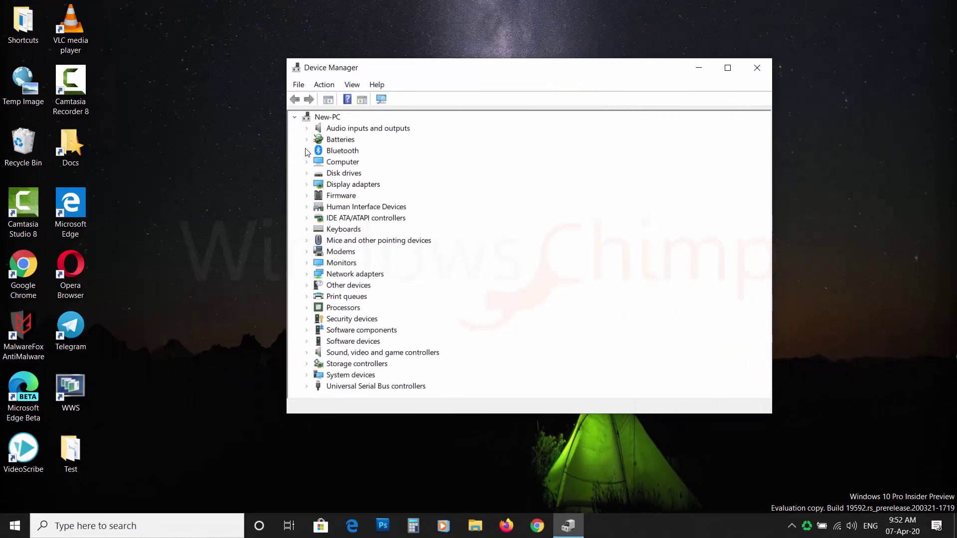
click(306, 150)
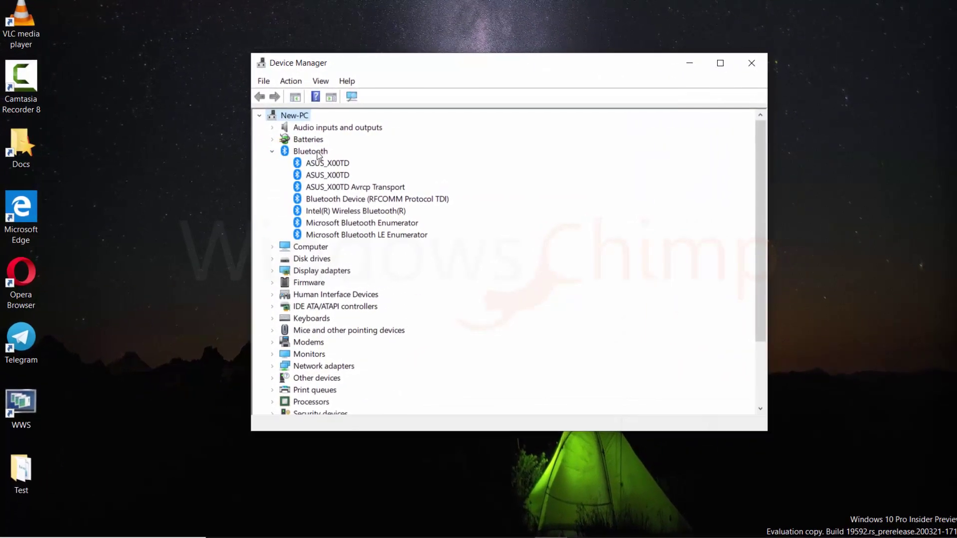
Update the Intel(R) Wireless Bluetooth(R) driver, finally choosing automatic search.
right_click(320, 218)
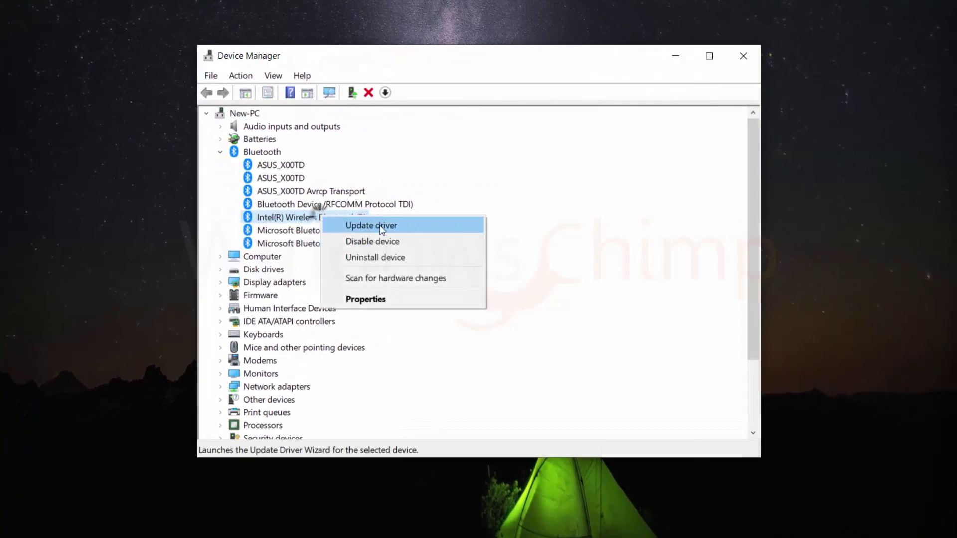
click(375, 222)
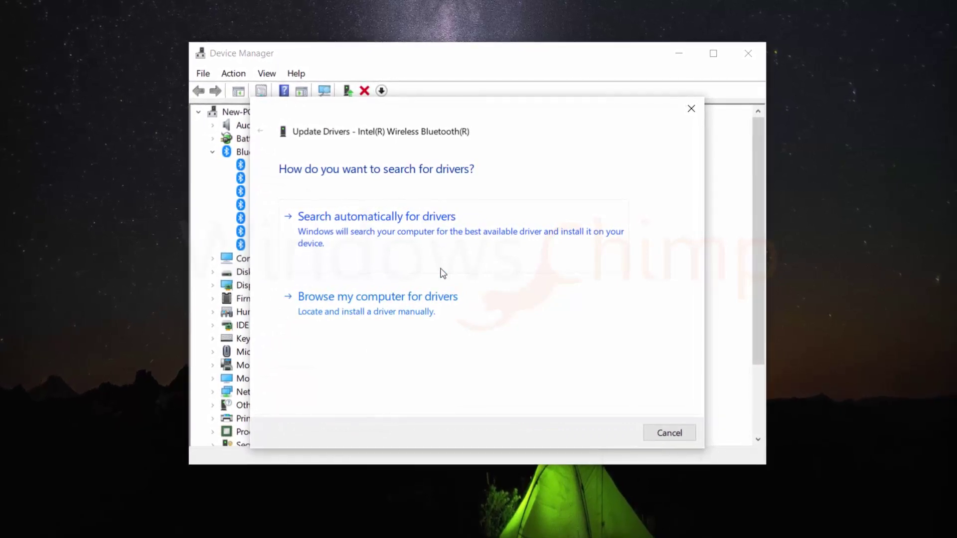
click(363, 314)
click(588, 237)
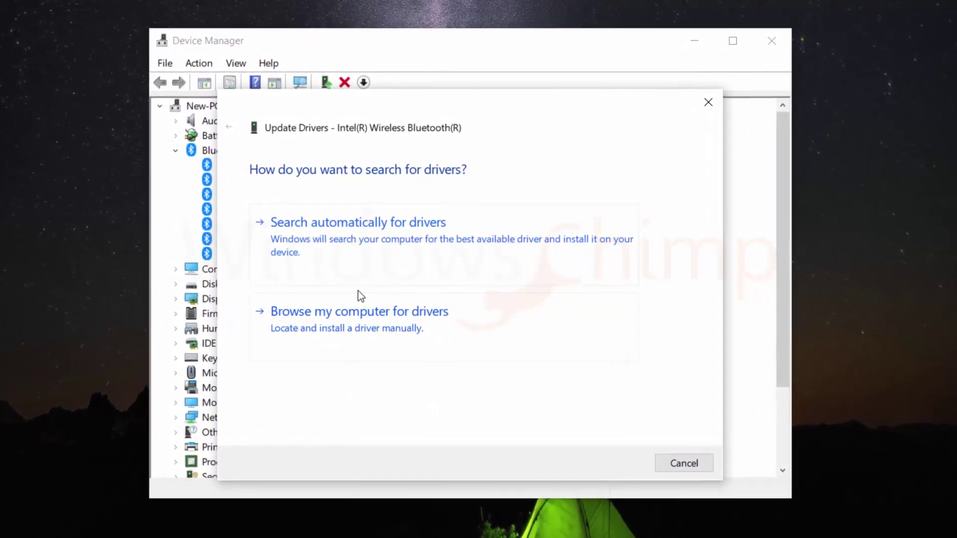
click(342, 255)
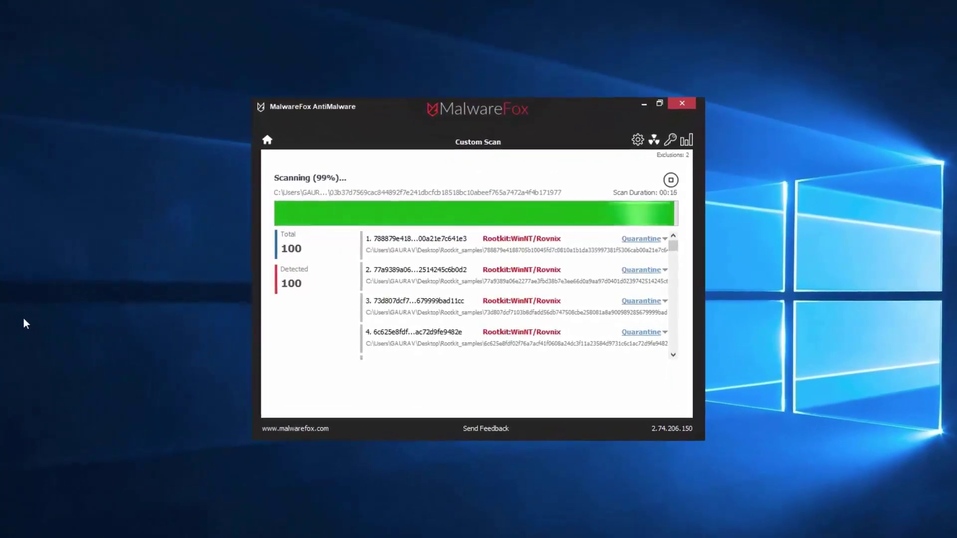
Clean the 100 rootkits detected by the MalwareFox AntiMalware custom scan.
click(728, 379)
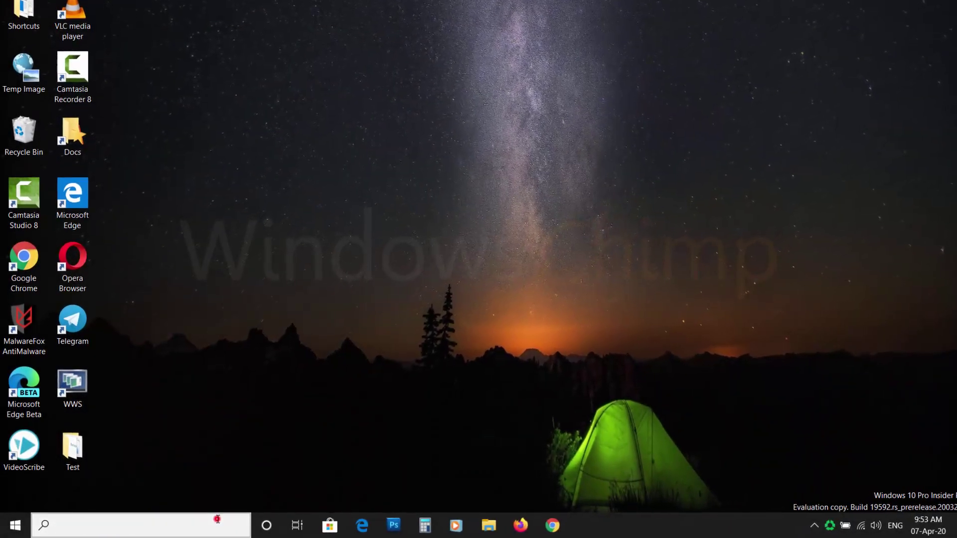
text(devi)
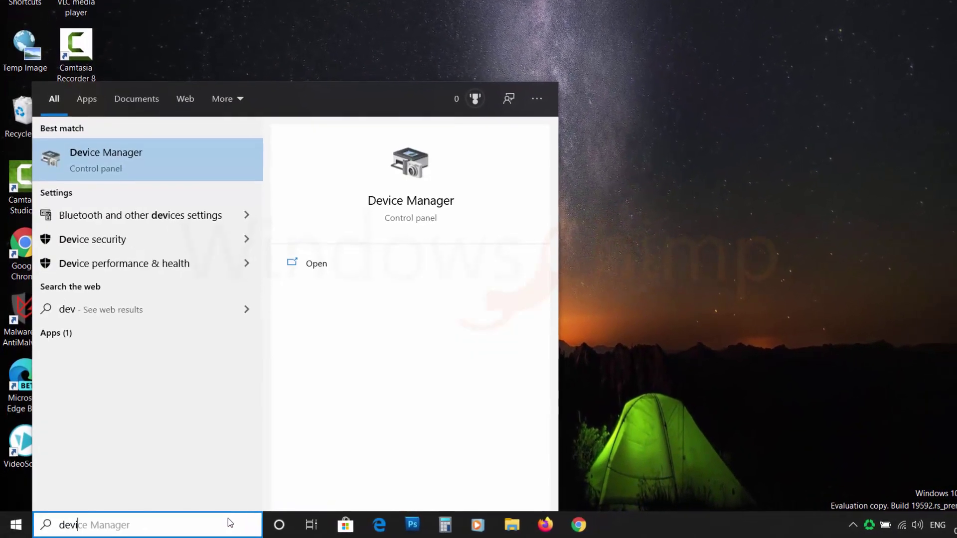
text(ce manager)
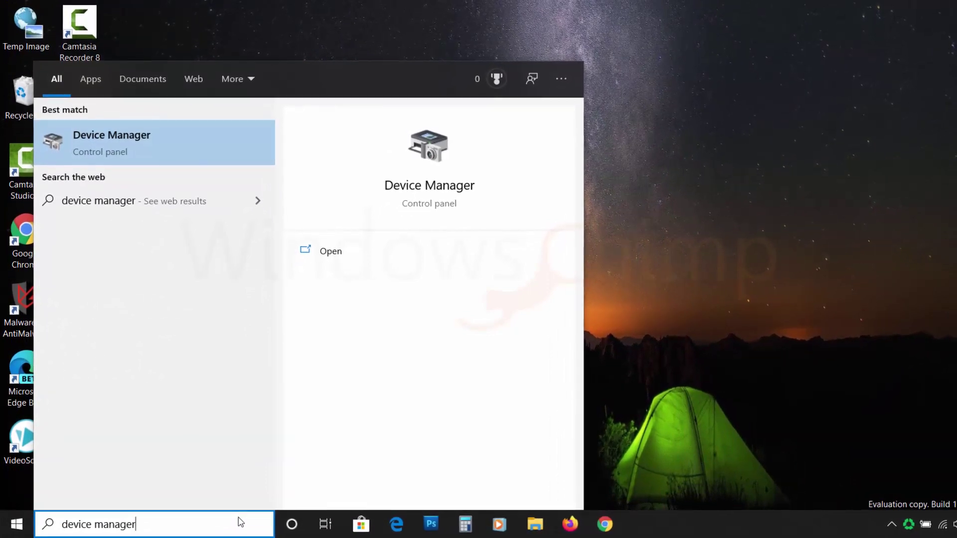
Uninstall the Intel(R) Wireless Bluetooth(R) adapter from Device Manager's Bluetooth list.
click(212, 127)
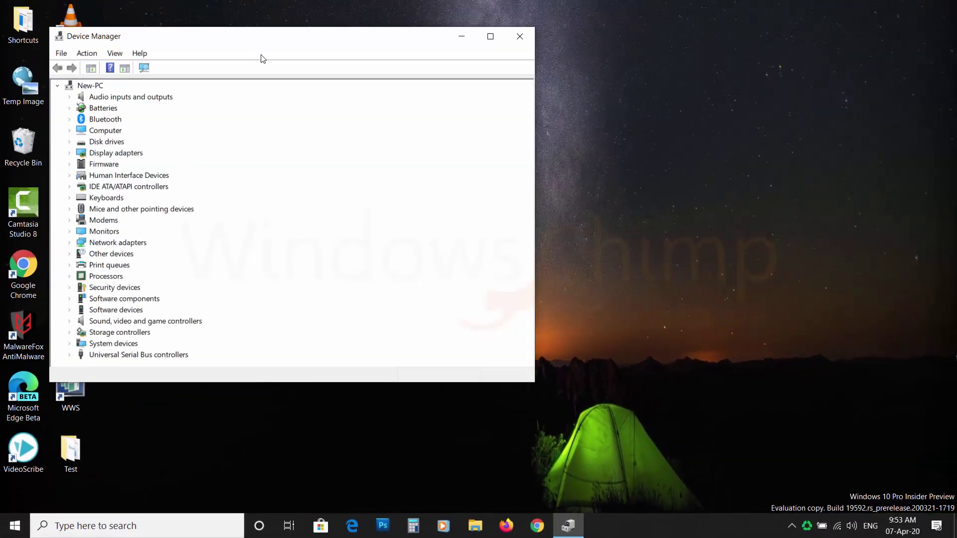
drag(260, 41, 464, 66)
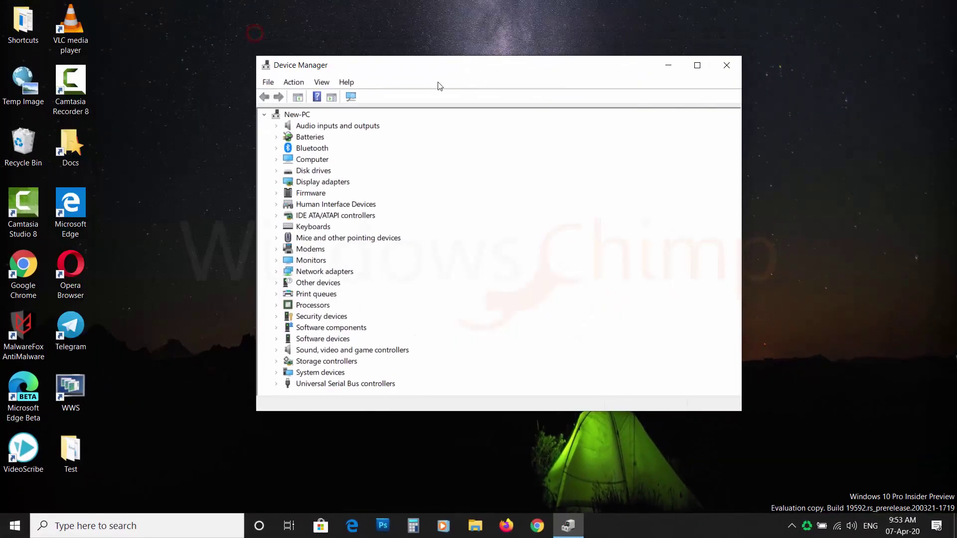
click(276, 148)
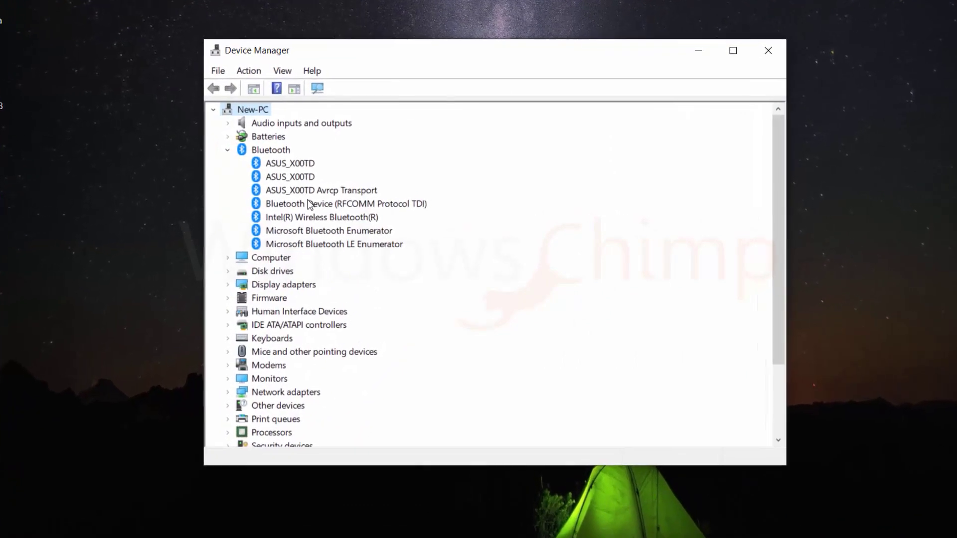
click(299, 217)
right_click(299, 217)
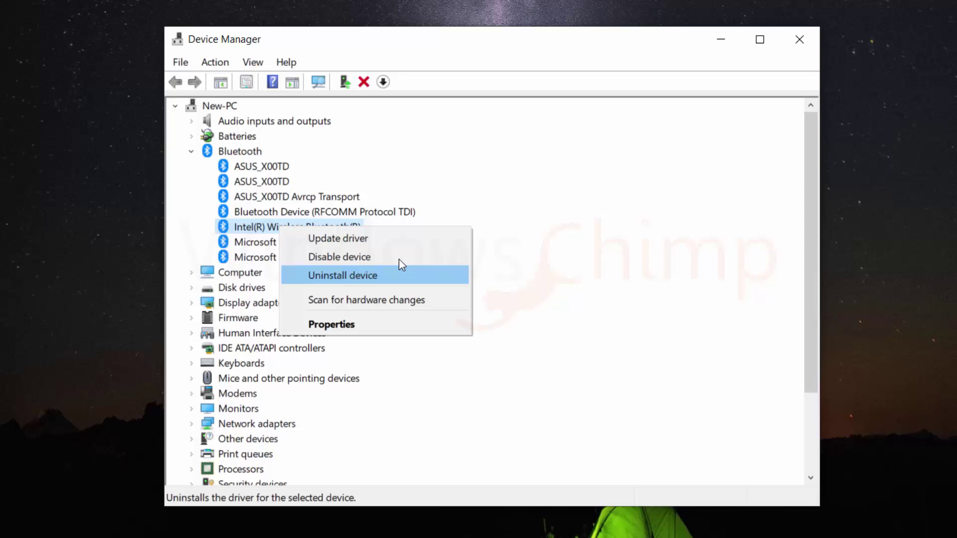
click(399, 276)
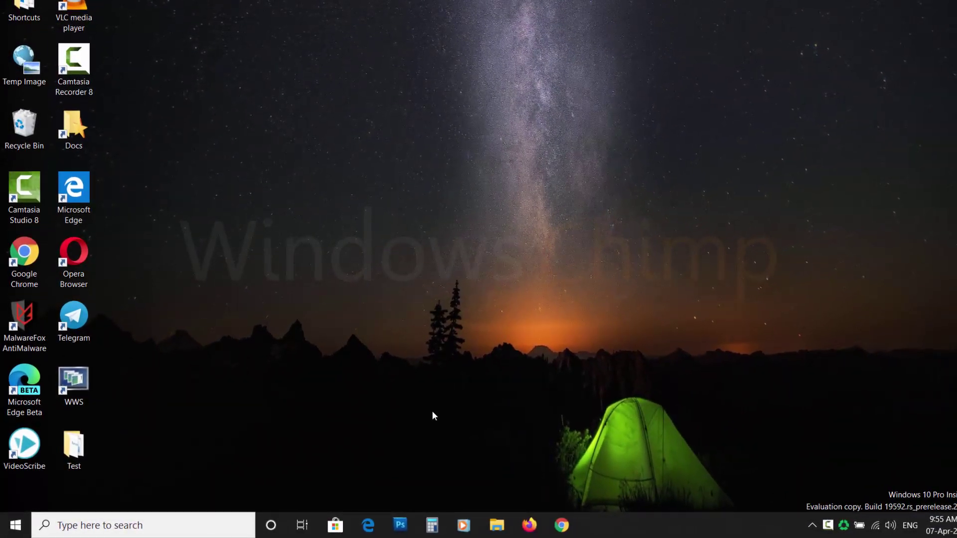
Restart Bluetooth Support Service and its dependent Bluetooth service through services.msc.
key(super+r)
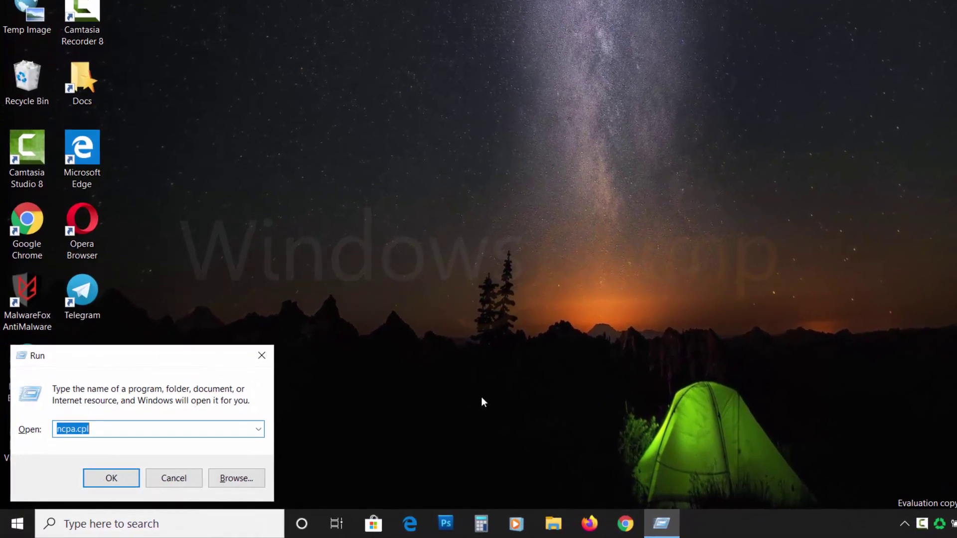
text(services)
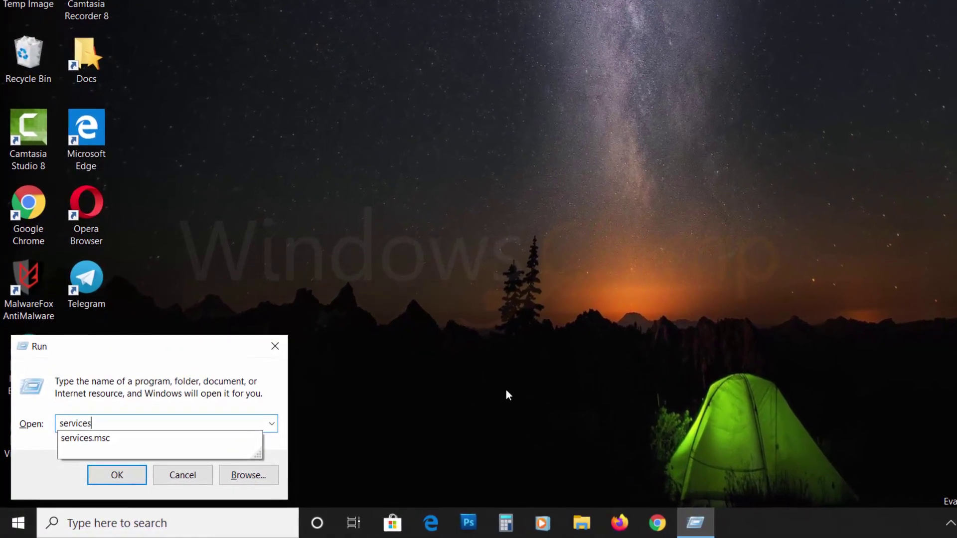
text(.msc)
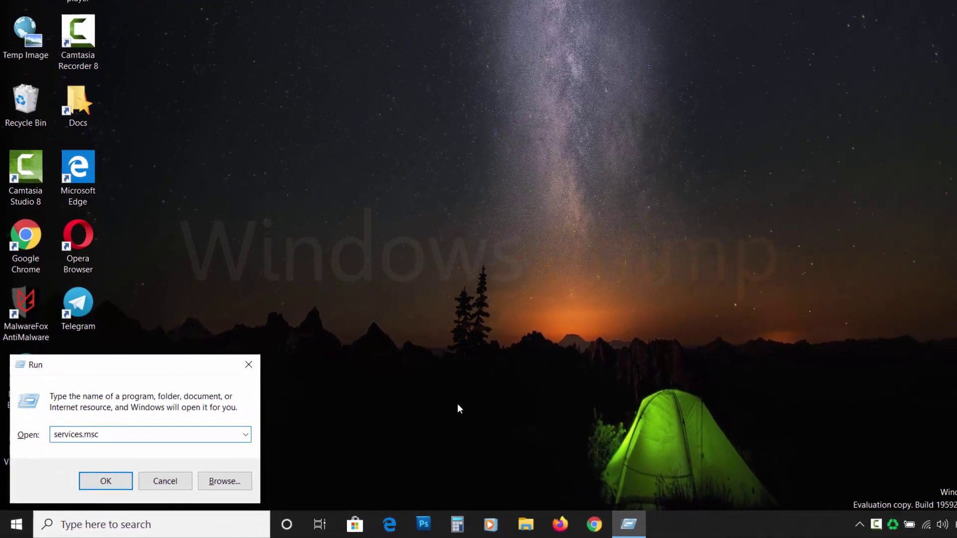
key(Return)
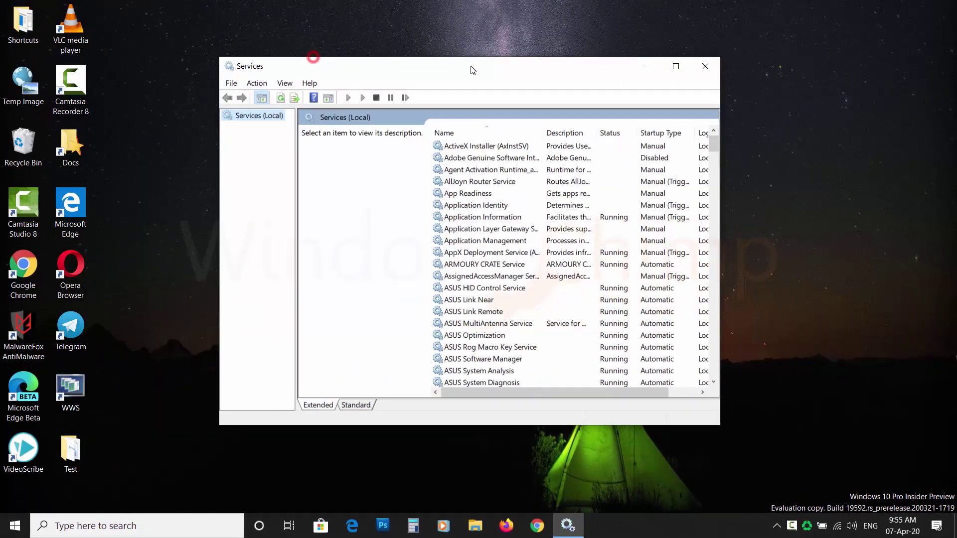
scroll(323, 305, down, 1)
scroll(324, 305, down, 5)
scroll(474, 342, down, 2)
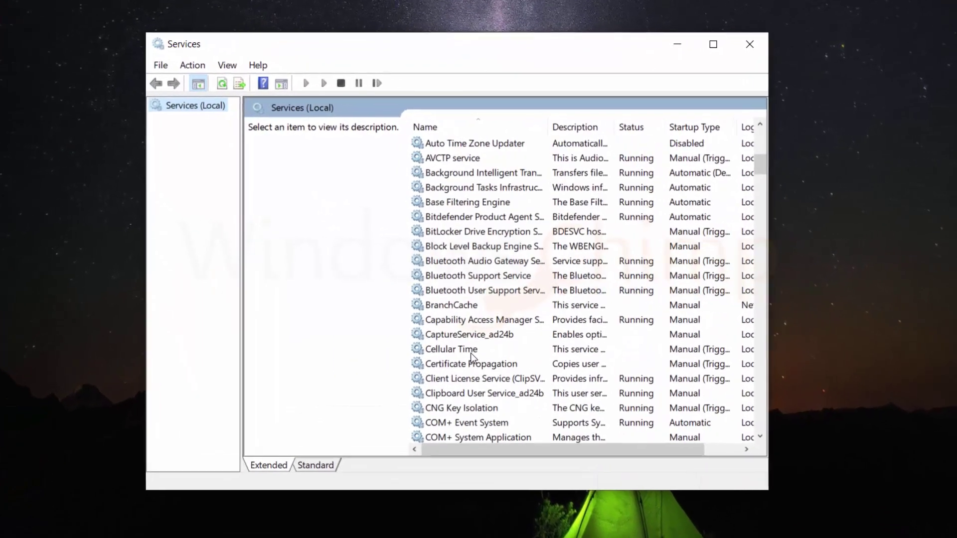
right_click(529, 285)
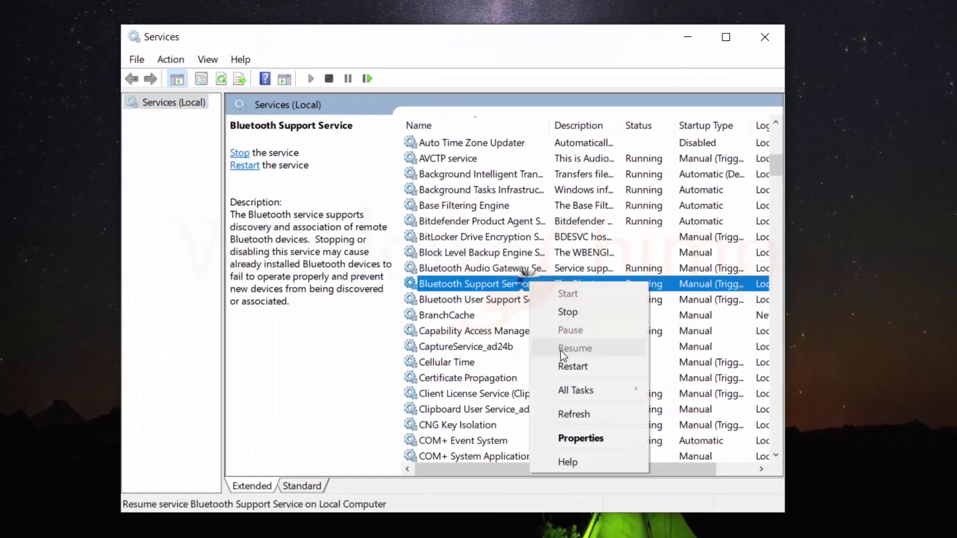
click(571, 367)
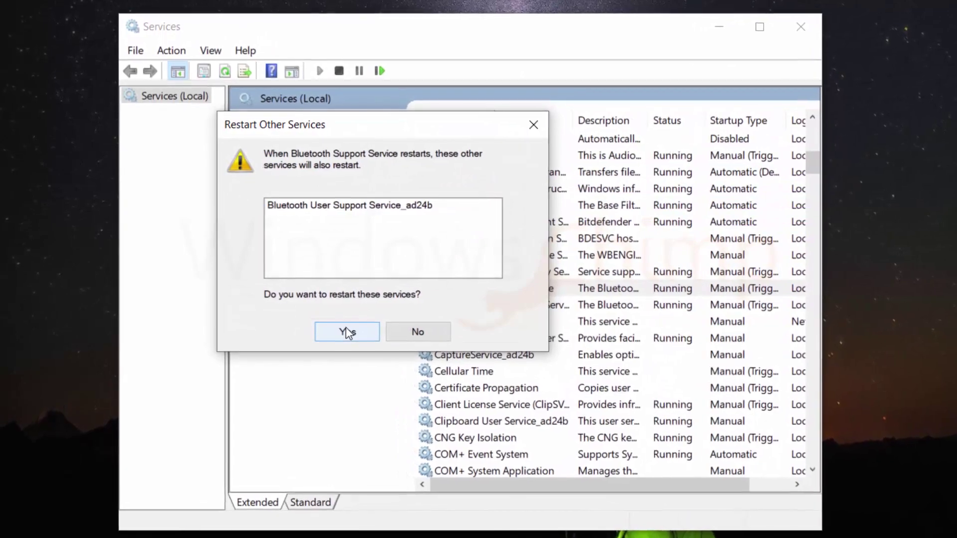
click(342, 328)
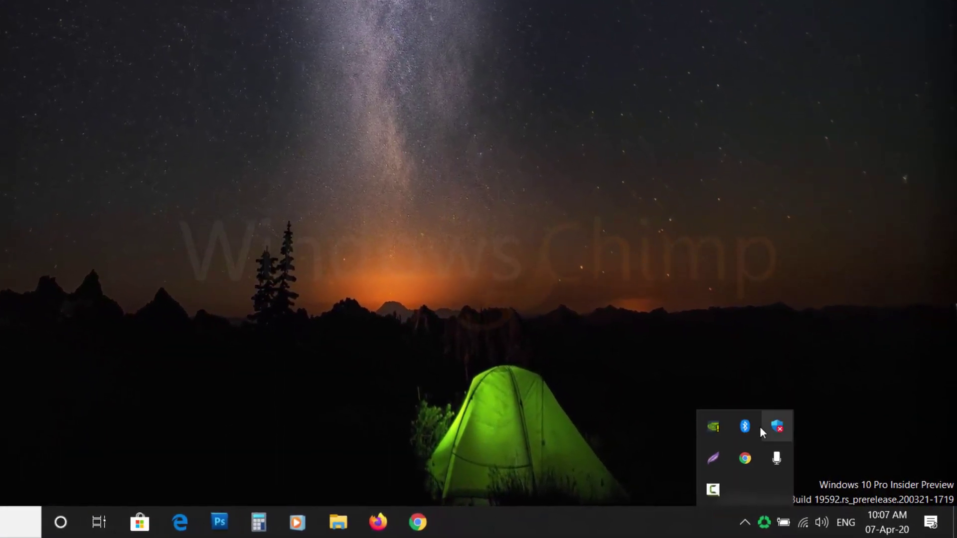
Open Bluetooth & other devices settings, showing the paired 671 headset, via taskbar search.
right_click(746, 425)
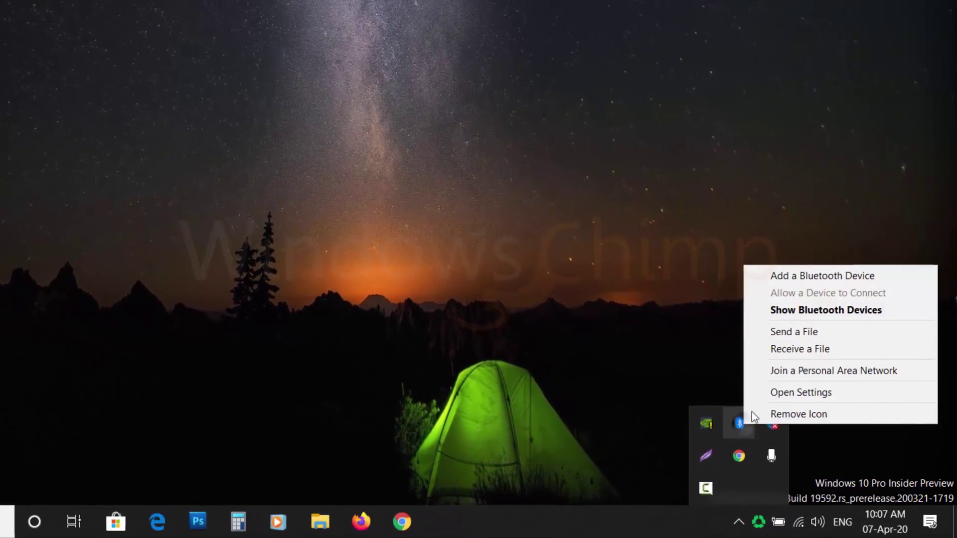
click(784, 404)
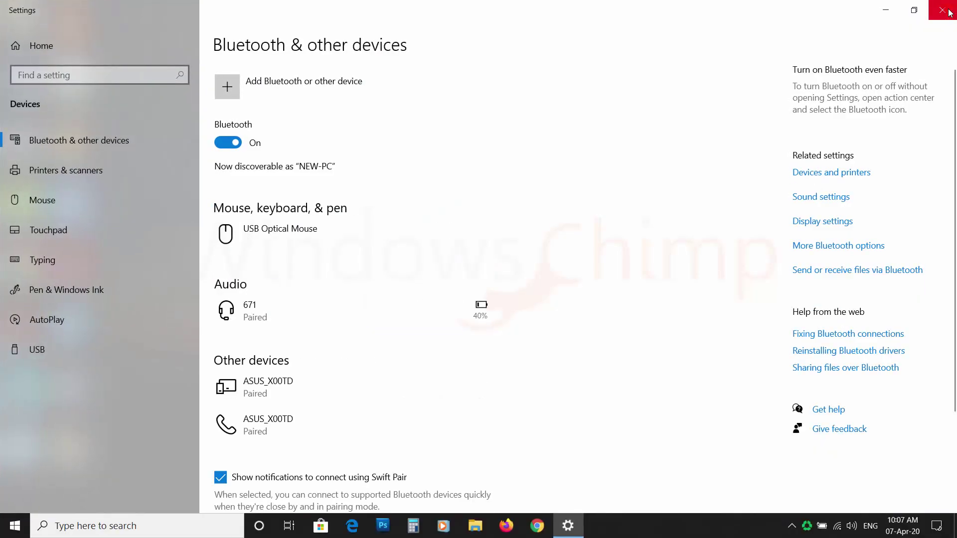
click(947, 13)
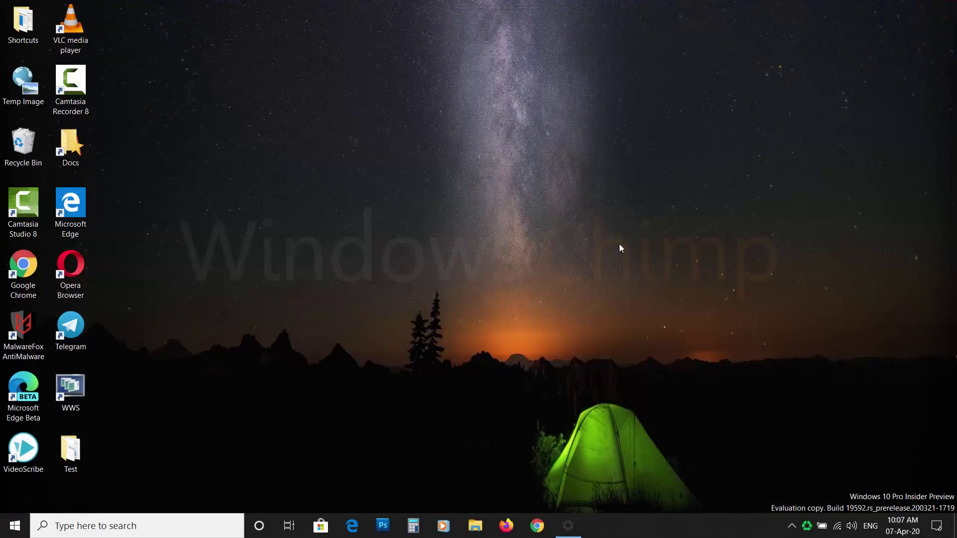
click(212, 525)
text(bl)
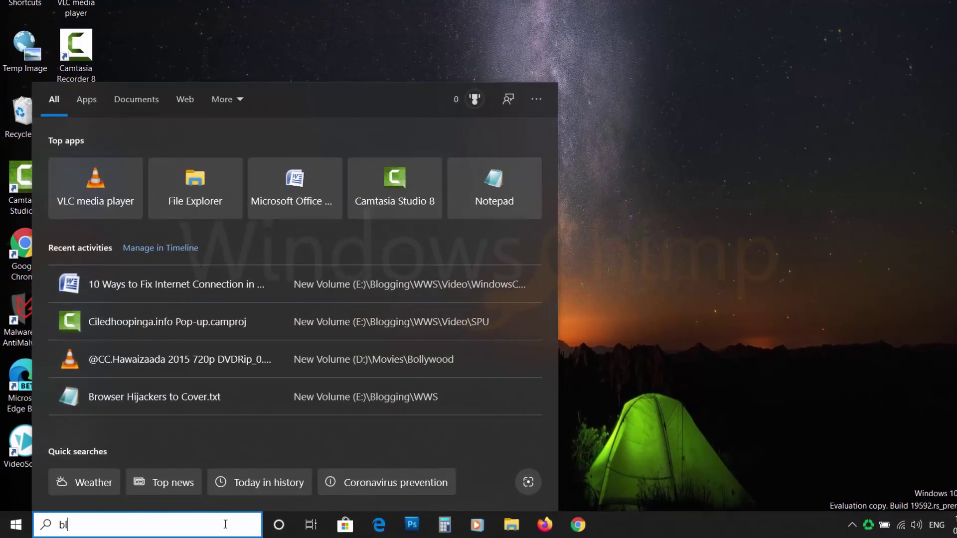
text(uetooth)
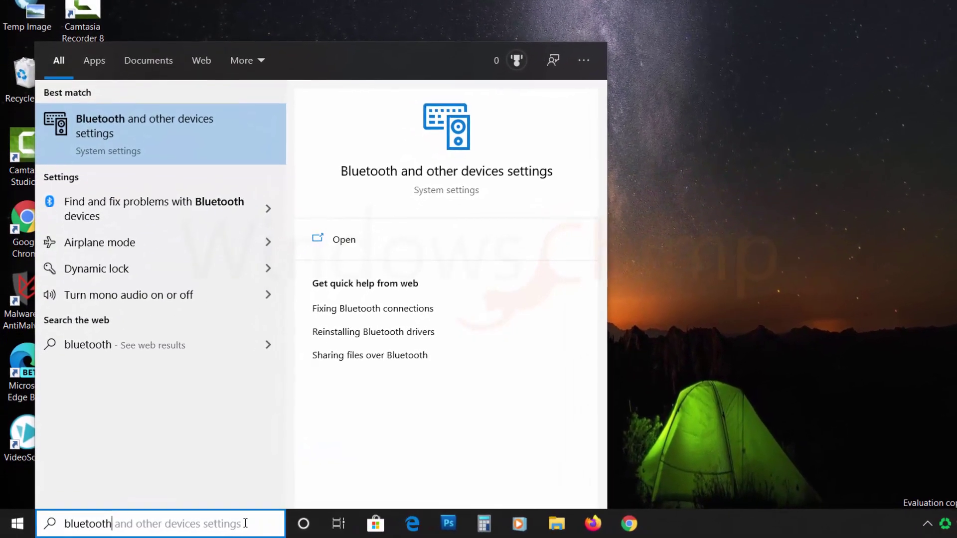
click(194, 112)
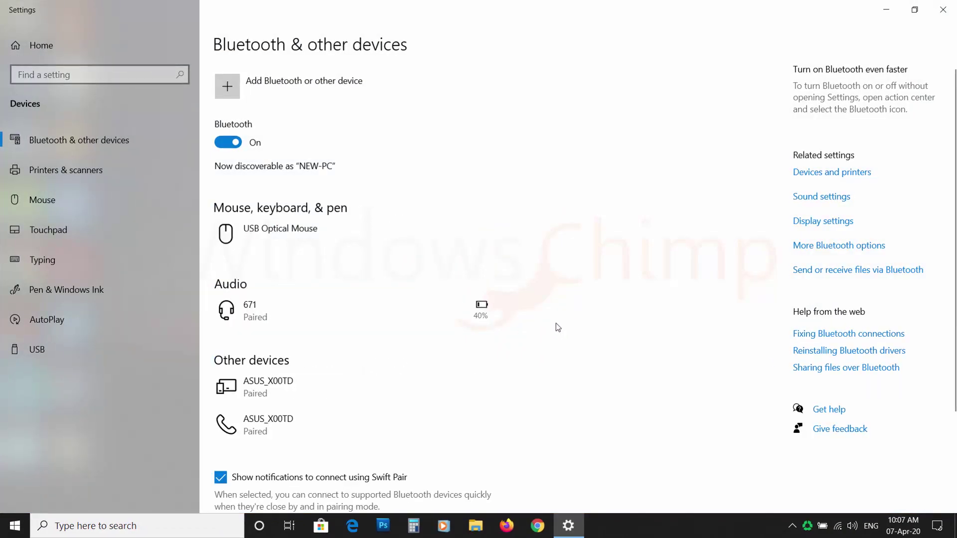
Remove the 671 headset and confirm the removal.
click(334, 321)
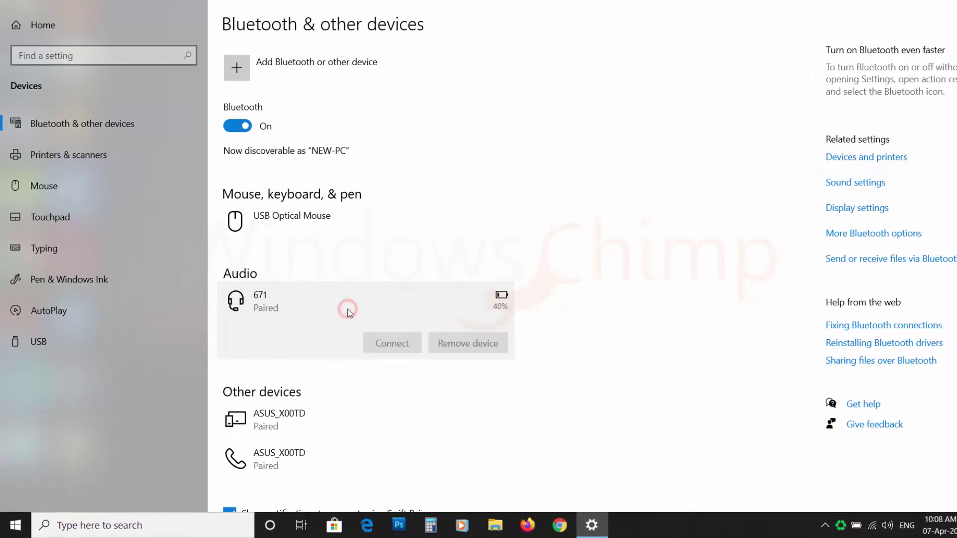
click(513, 337)
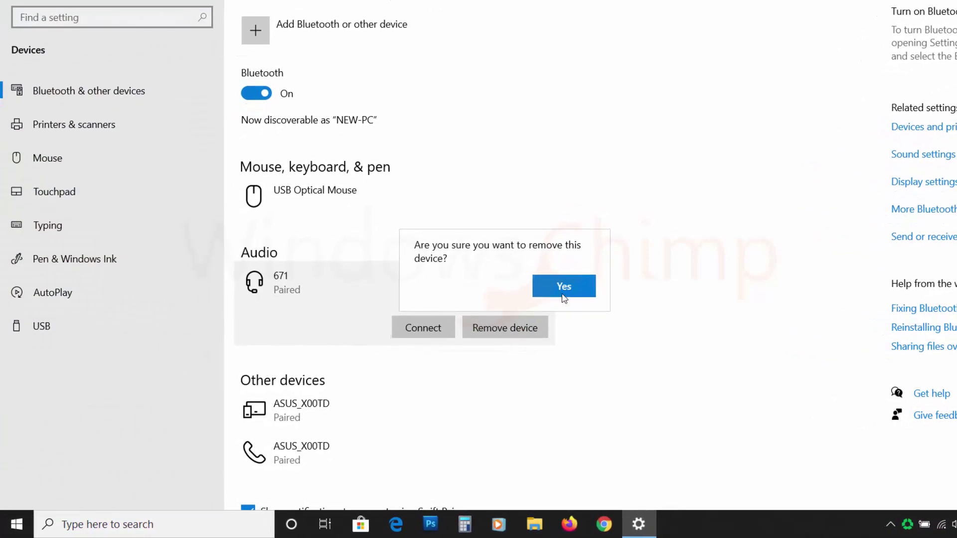
click(574, 282)
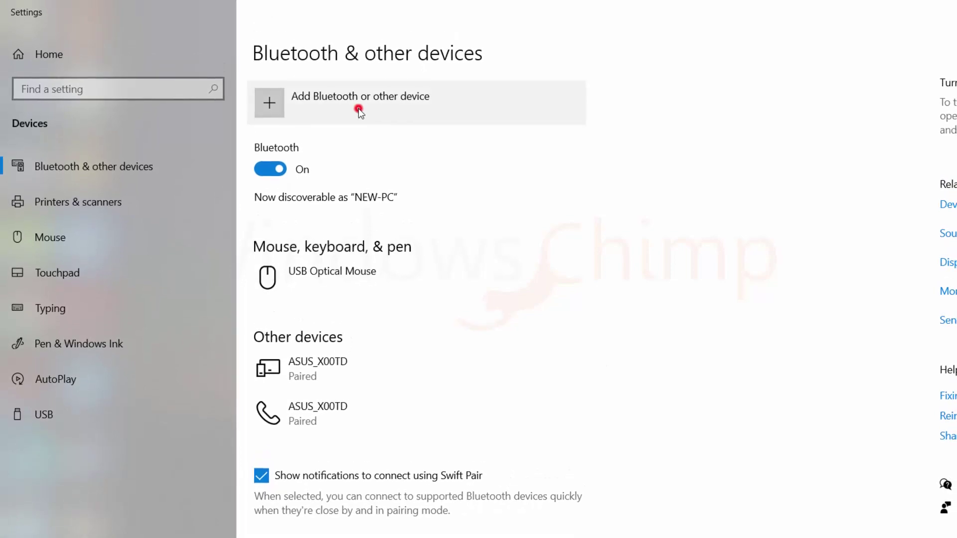
Add a Bluetooth device and pair the 671 headset.
click(357, 108)
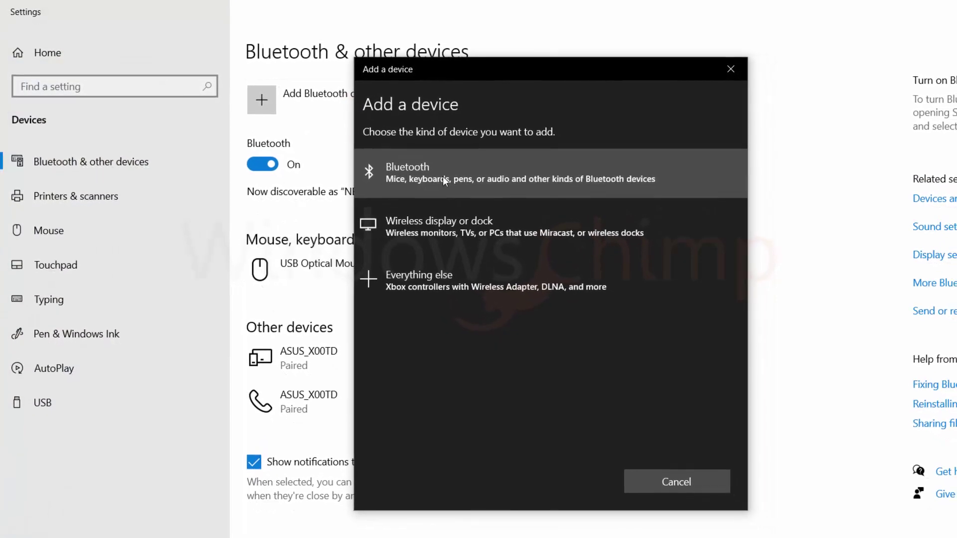
click(442, 176)
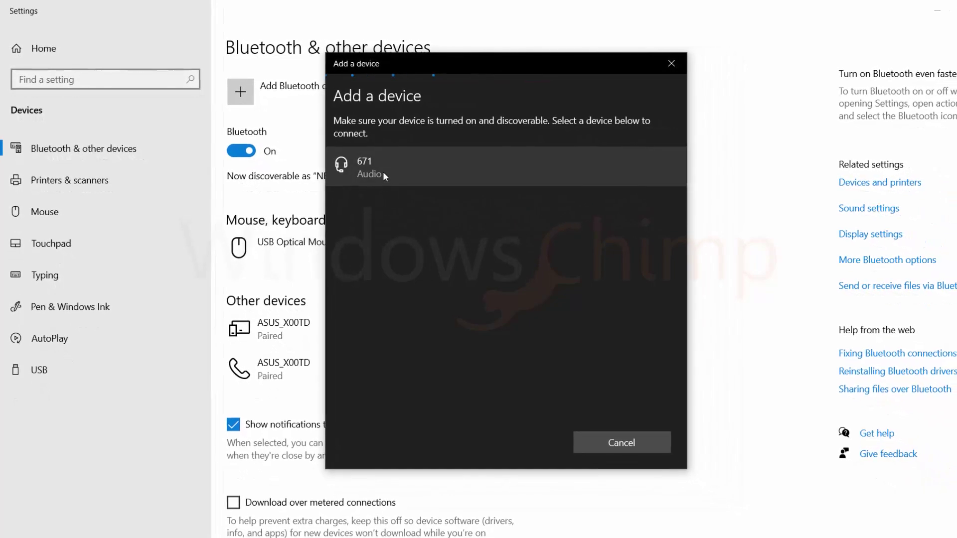
click(384, 173)
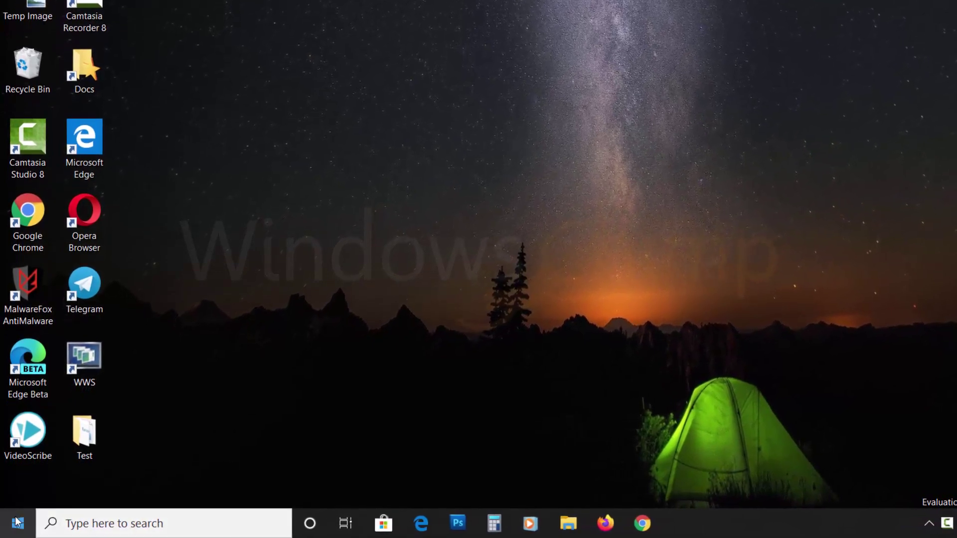
Go to Settings > Update & Security > Troubleshoot > Additional troubleshooters.
right_click(13, 523)
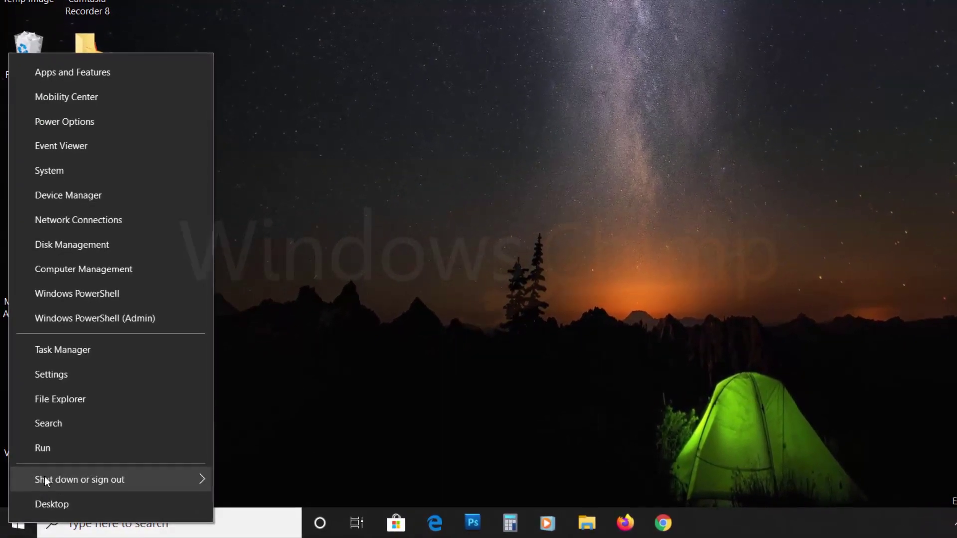
click(75, 373)
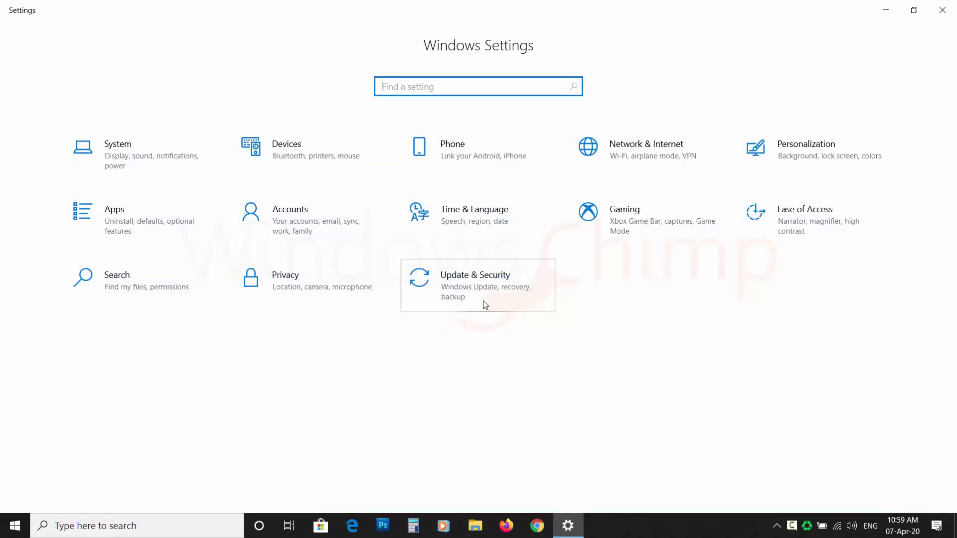
click(484, 300)
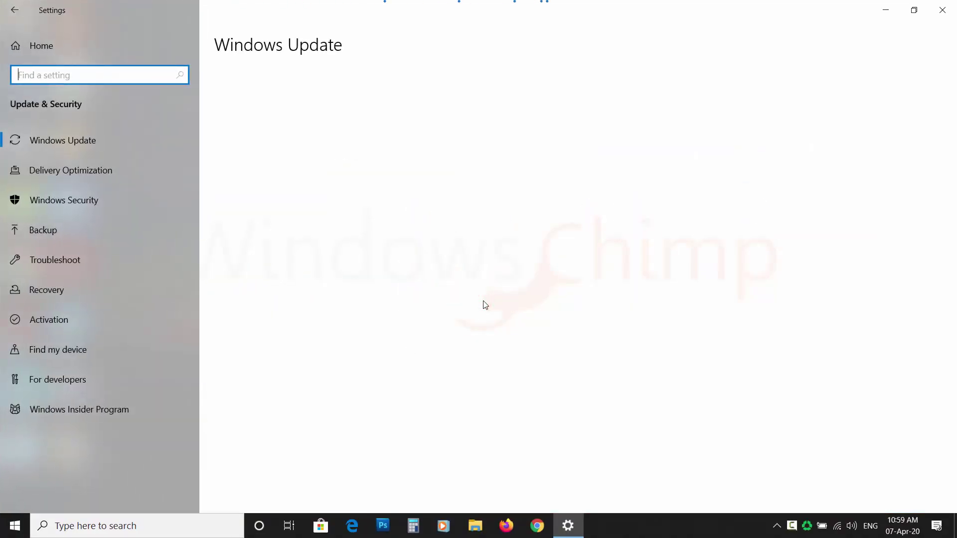
click(120, 273)
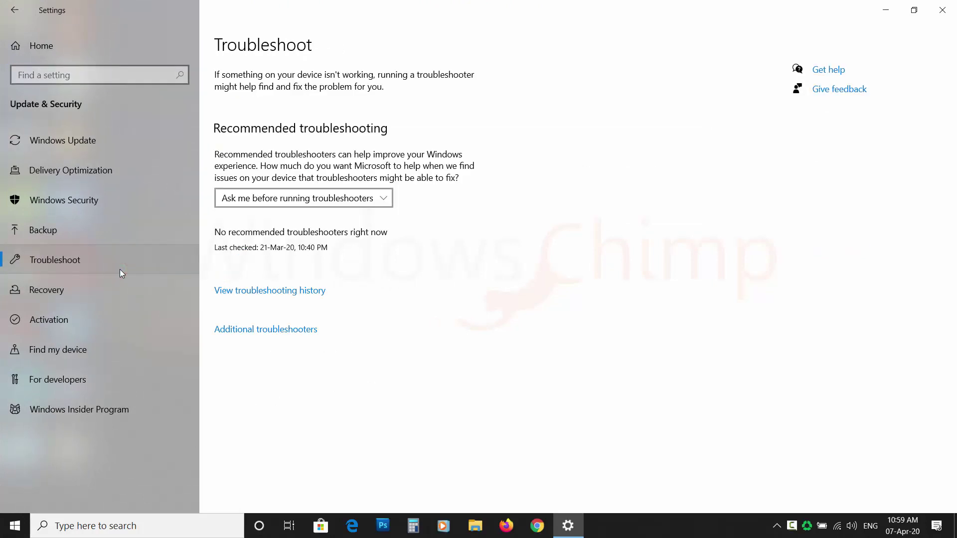
click(267, 336)
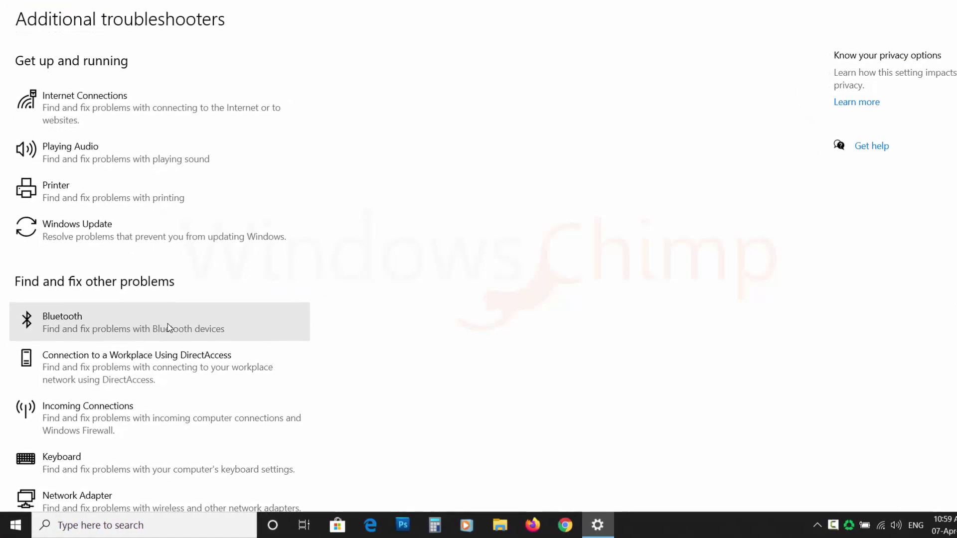
Run the Bluetooth troubleshooter from Find and fix other problems.
click(168, 330)
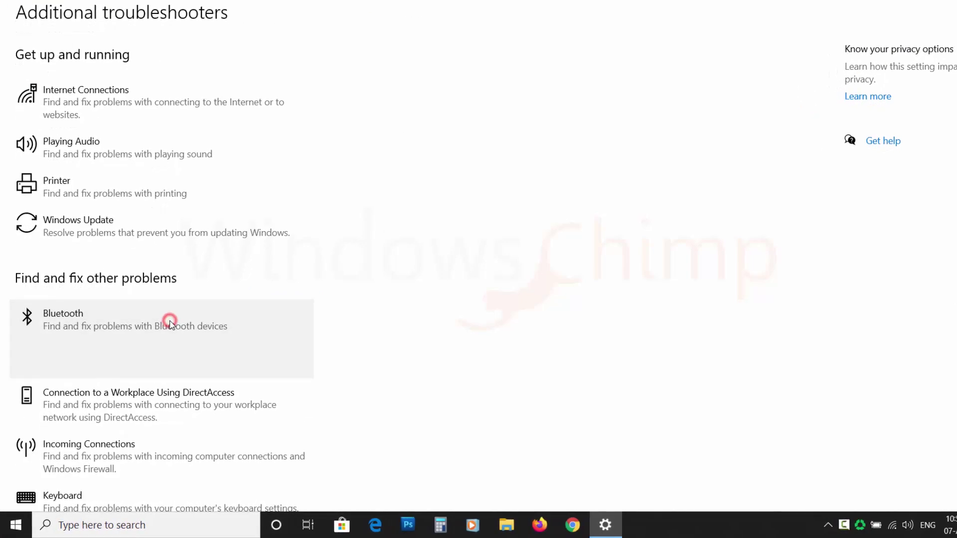
click(278, 363)
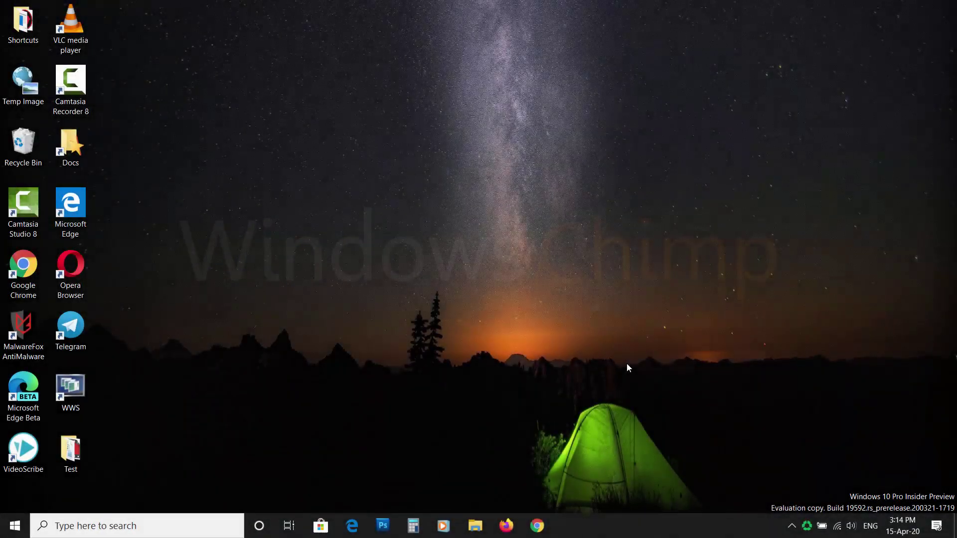
Open Bluetooth settings from the tray icon and select the 671 headset.
click(791, 526)
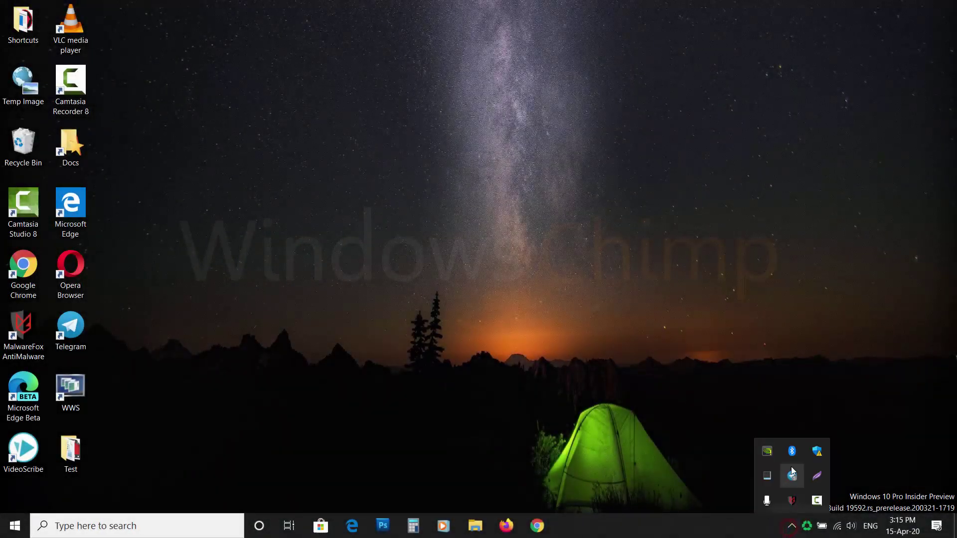
right_click(791, 451)
click(814, 427)
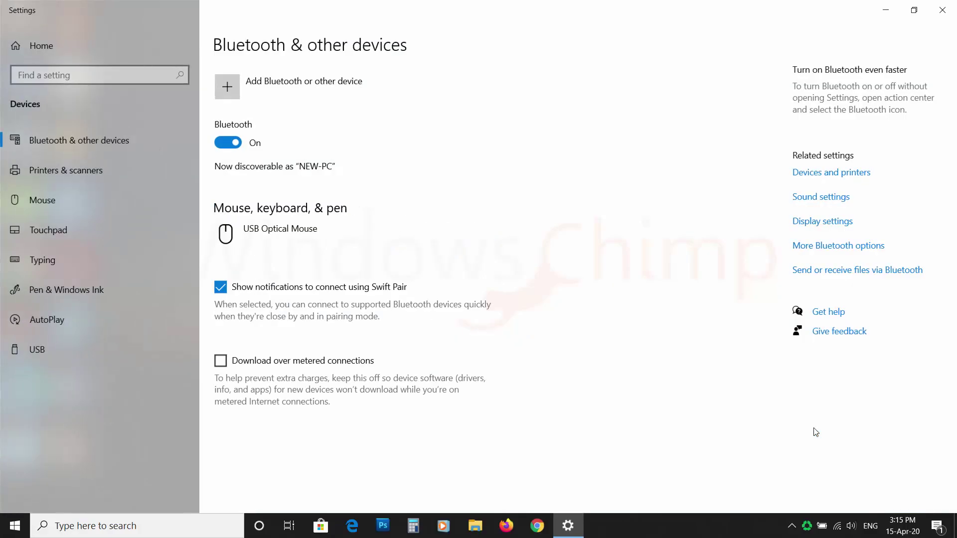
click(408, 310)
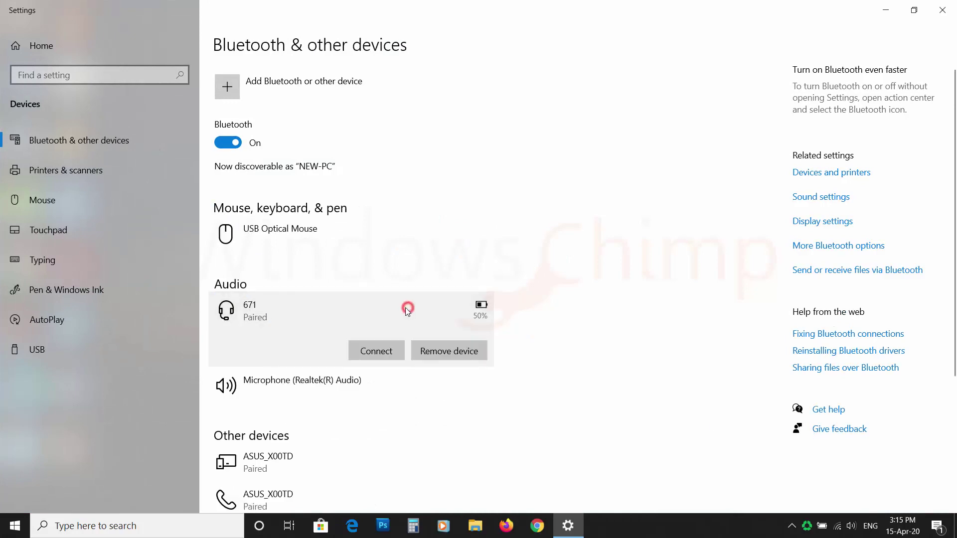